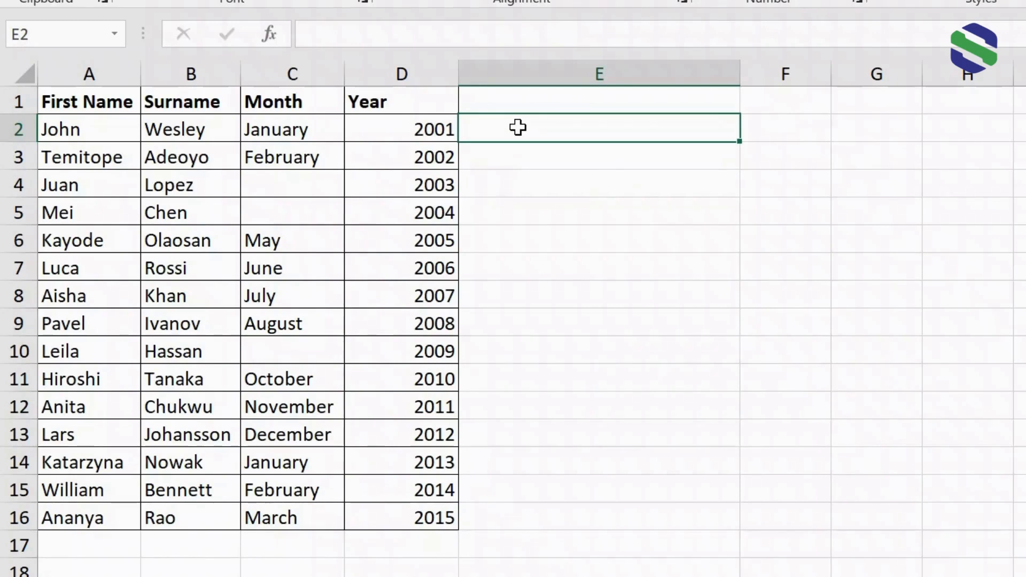
In E2, enter the formula =TEXTJOIN(",",TRUE,A2,B2,C2,D2) to join the first row's values with commas
{"action": "double_click", "coordinate": [519, 128]}
{"action": "type", "text": "=textjoin"}
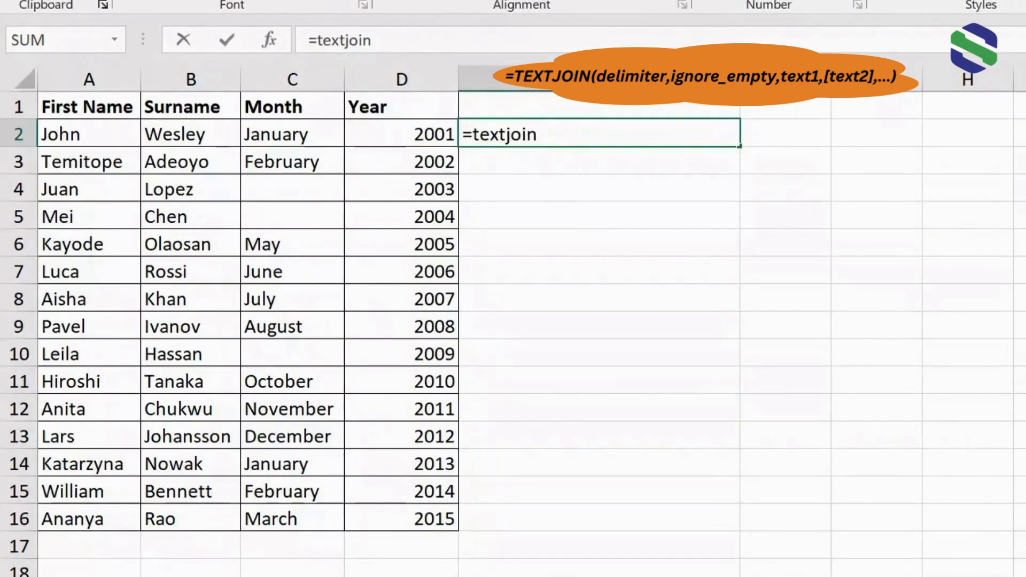
{"action": "key", "text": "Tab"}
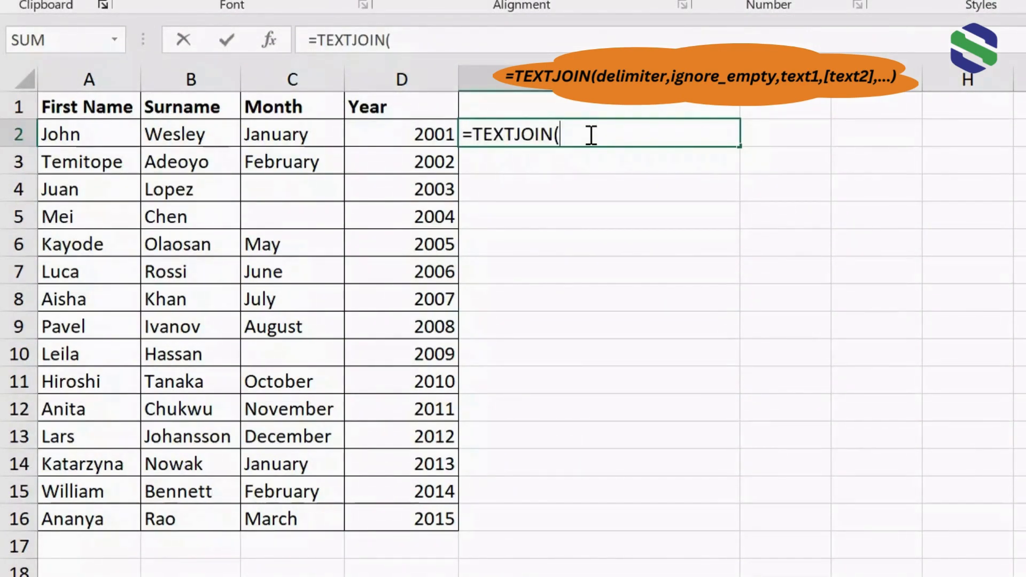
{"action": "type", "text": "\",\",TRUE,"}
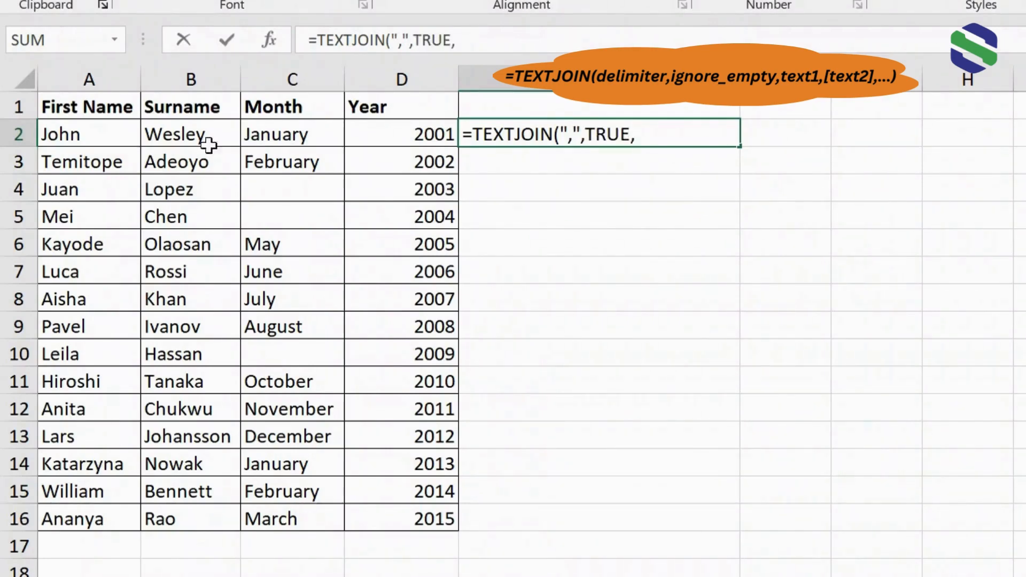
{"action": "left_click", "coordinate": [90, 133]}
{"action": "type", "text": ","}
{"action": "left_click", "coordinate": [182, 134]}
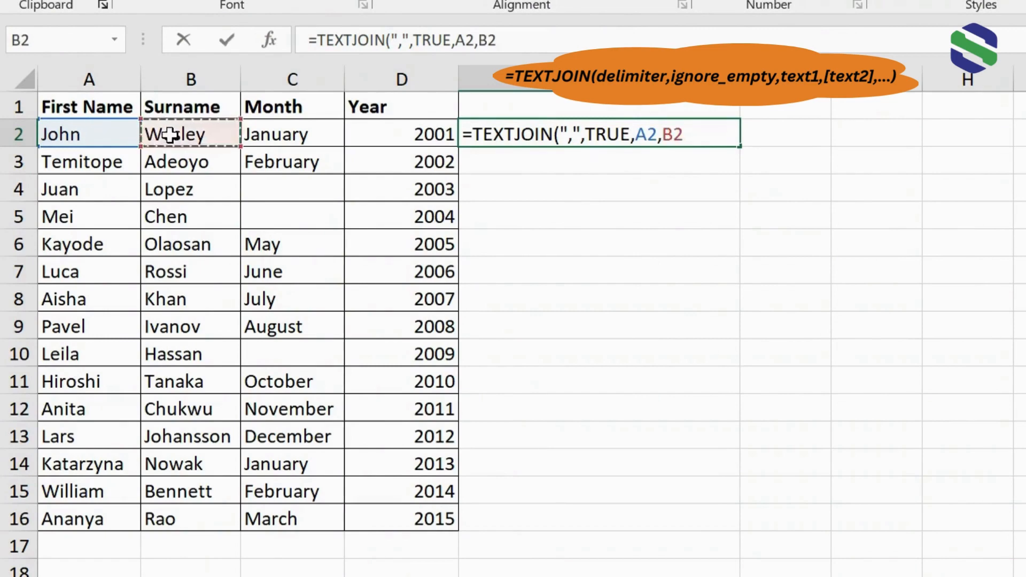
{"action": "type", "text": ","}
{"action": "left_click", "coordinate": [270, 135]}
{"action": "type", "text": ","}
{"action": "left_click", "coordinate": [391, 135]}
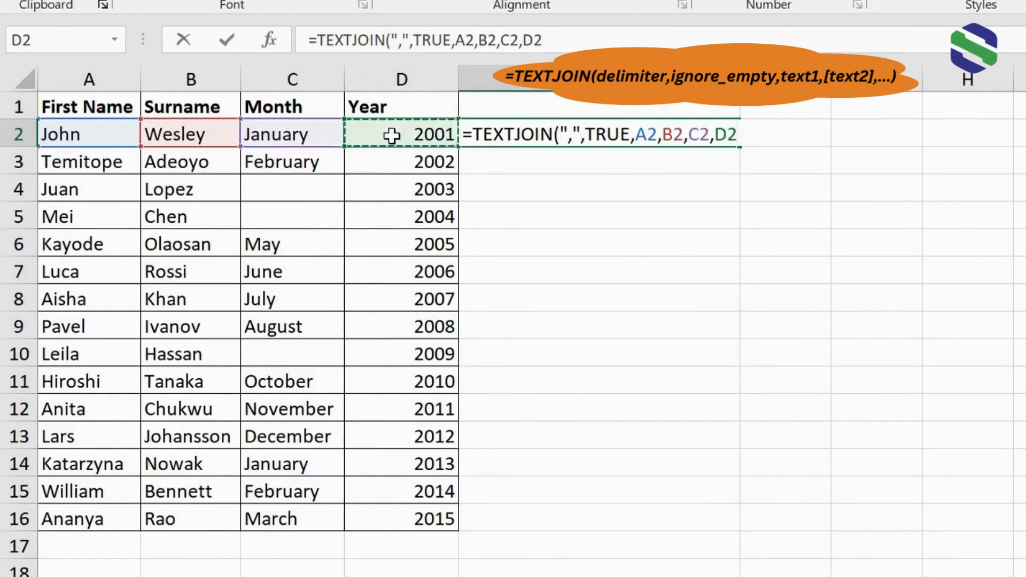
{"action": "key", "text": "Return"}
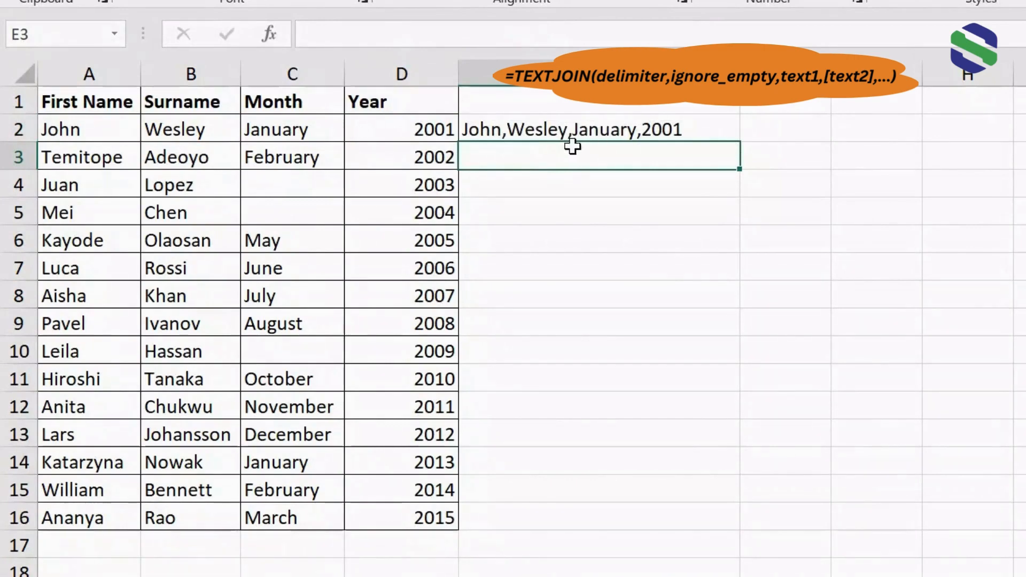
In E3, enter =TEXTJOIN(",",TRUE,A3:D3) to join the second row's range with commas
{"action": "double_click", "coordinate": [543, 159]}
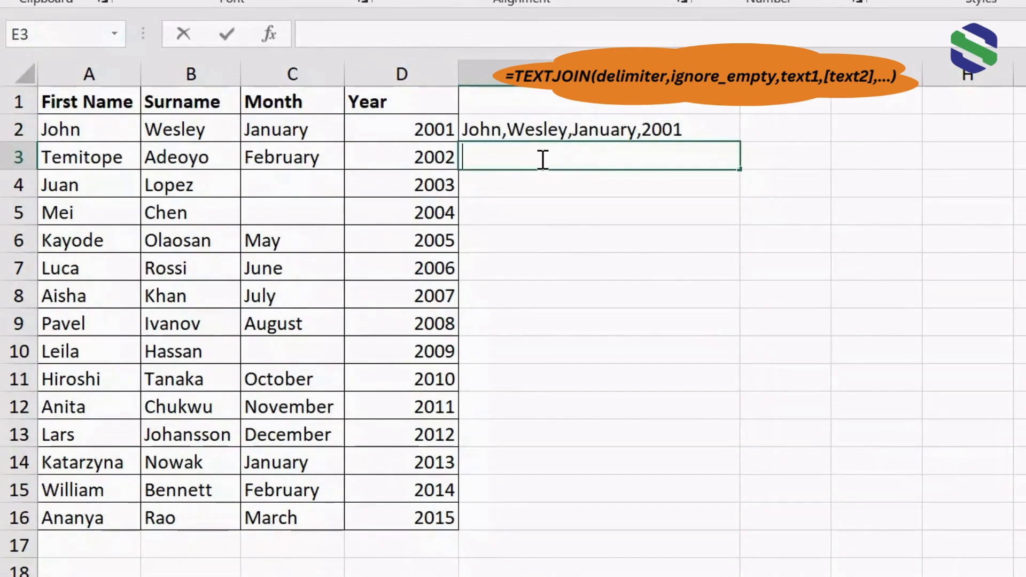
{"action": "type", "text": "=textj"}
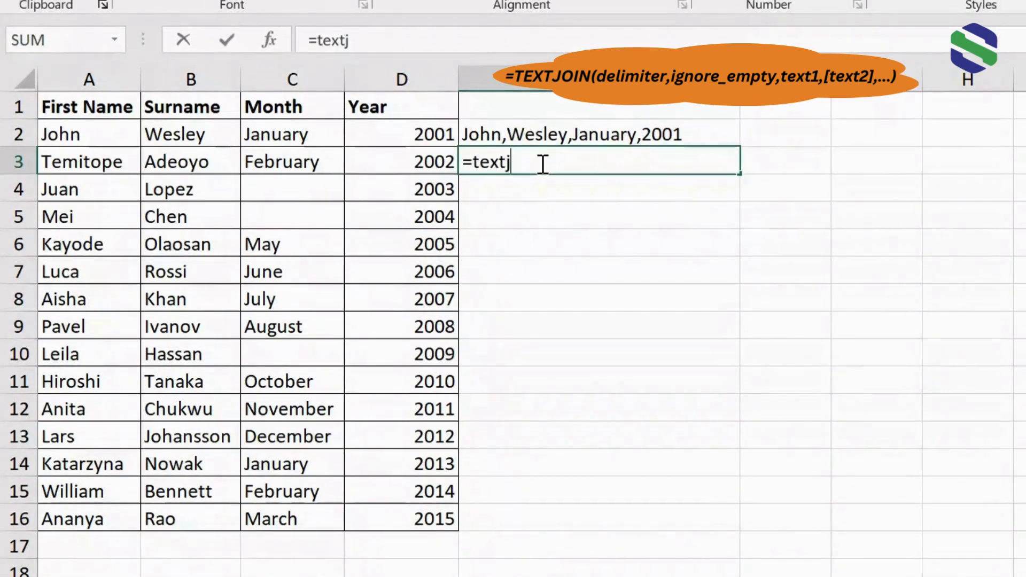
{"action": "type", "text": "oin"}
{"action": "key", "text": "Tab"}
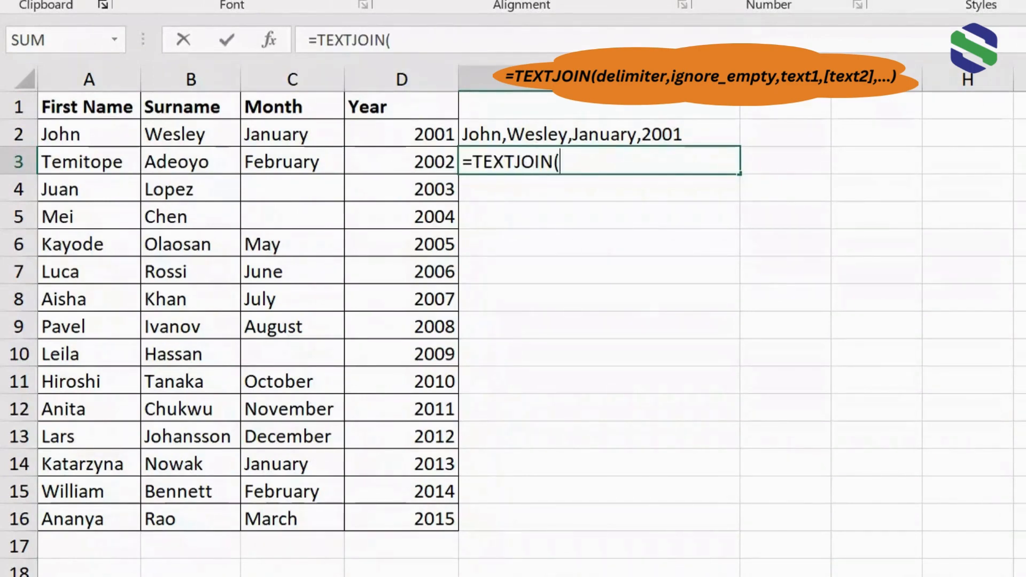
{"action": "type", "text": "\",\",TRUE,"}
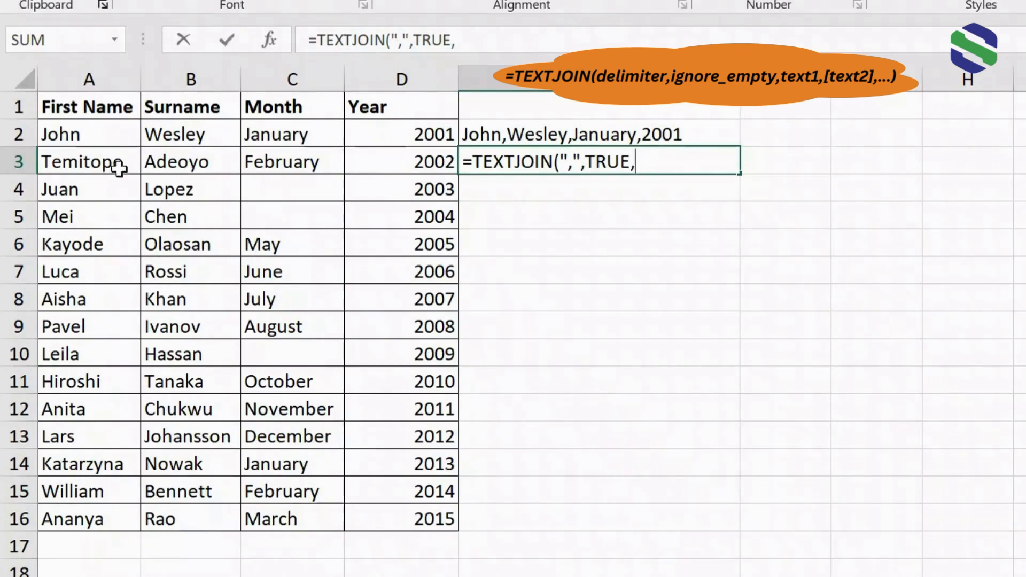
{"action": "left_click_drag", "start_coordinate": [114, 164], "coordinate": [382, 160]}
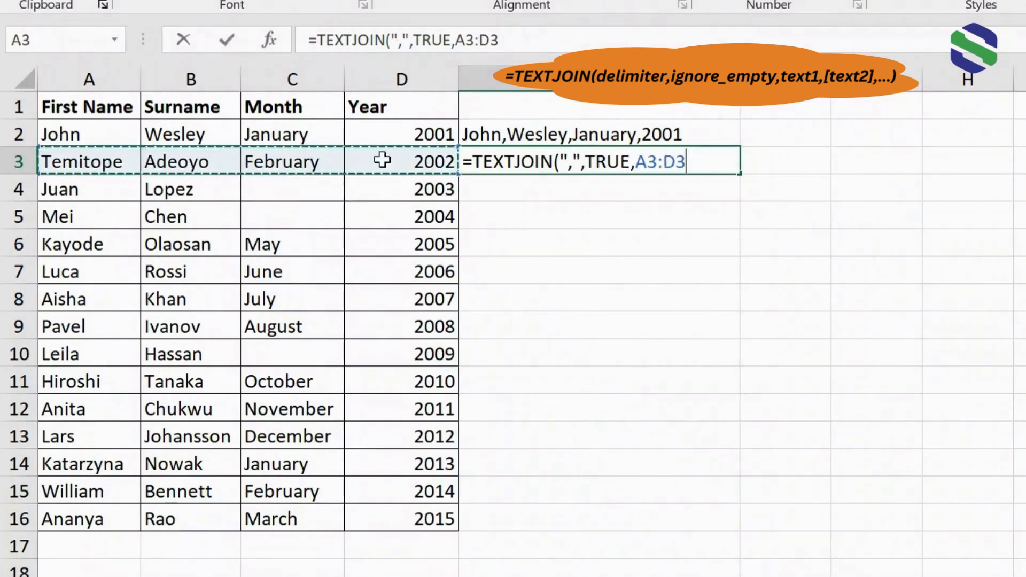
{"action": "type", "text": ")"}
{"action": "key", "text": "Return"}
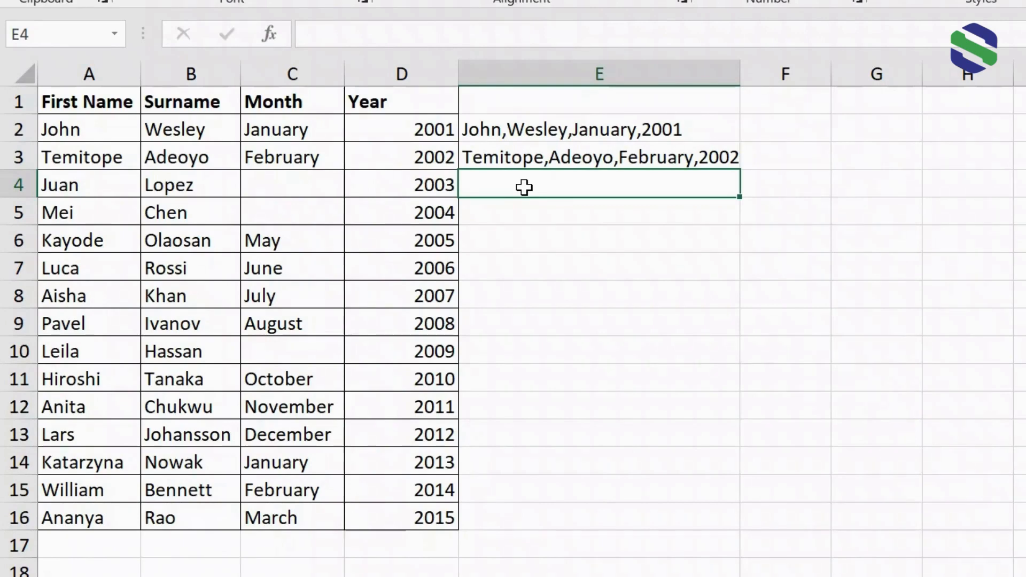
In E4, enter =TEXTJOIN("-",TRUE,A4:D4) to join that row with hyphens, skipping empty cells
{"action": "type", "text": "=te"}
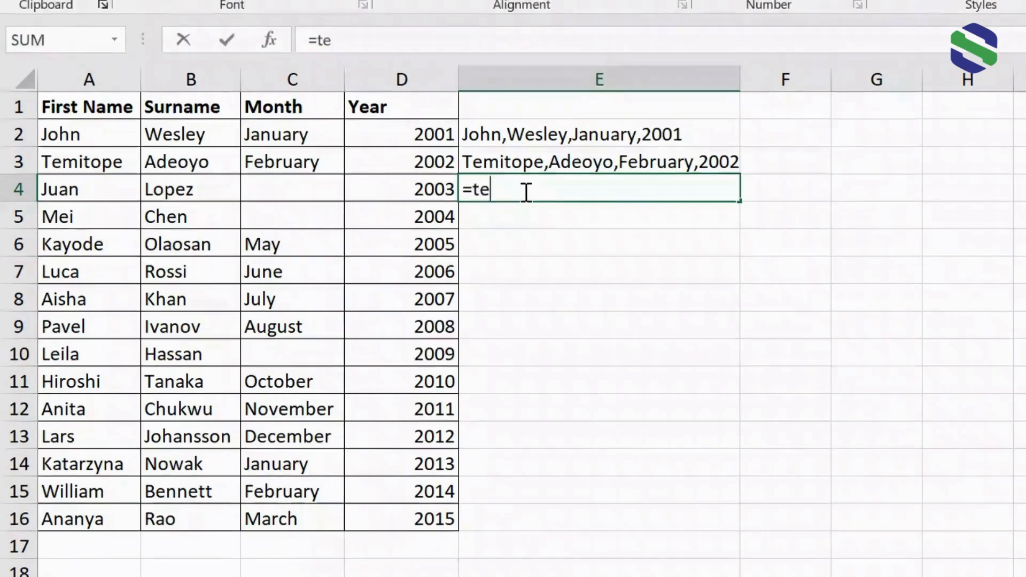
{"action": "type", "text": "xtjoin"}
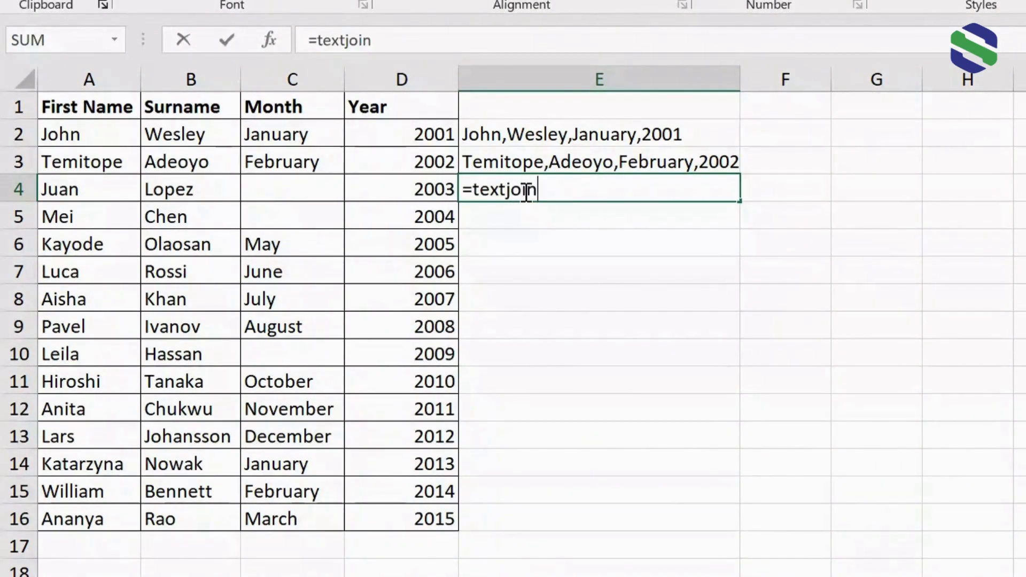
{"action": "key", "text": "Tab"}
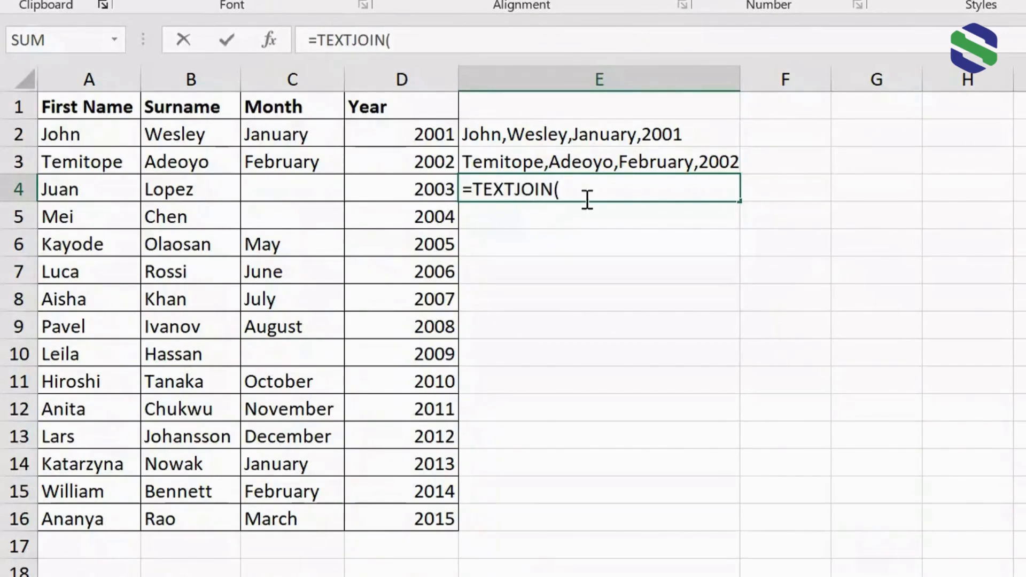
{"action": "type", "text": "\"-"}
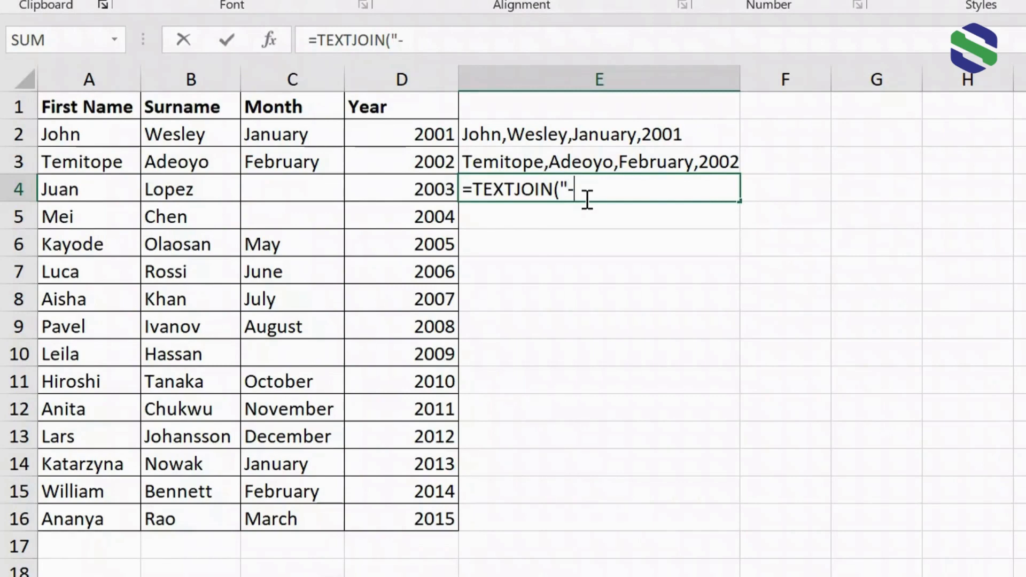
{"action": "type", "text": "\""}
{"action": "type", "text": ",TRUE"}
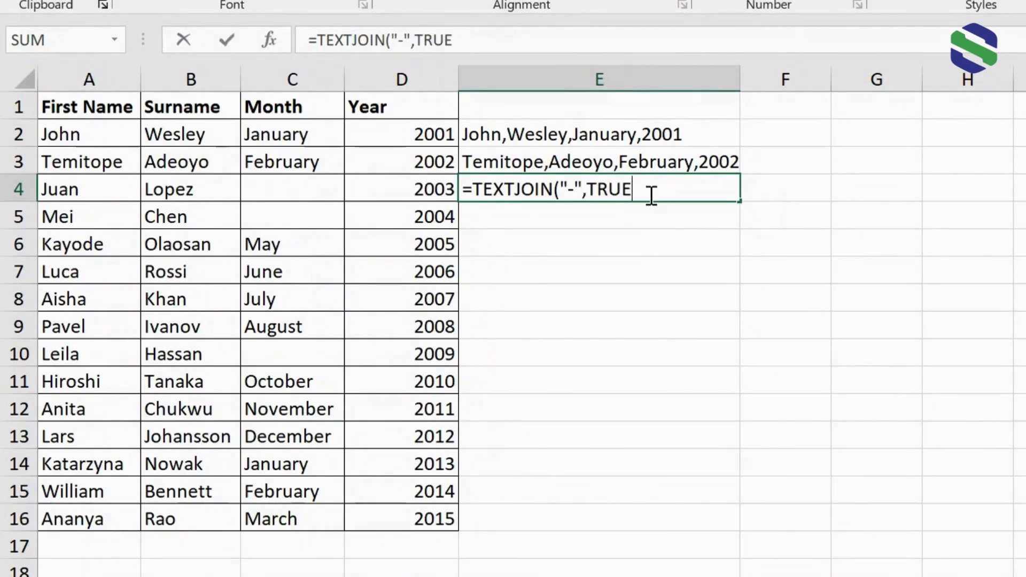
{"action": "type", "text": ","}
{"action": "left_click_drag", "start_coordinate": [89, 191], "coordinate": [396, 191]}
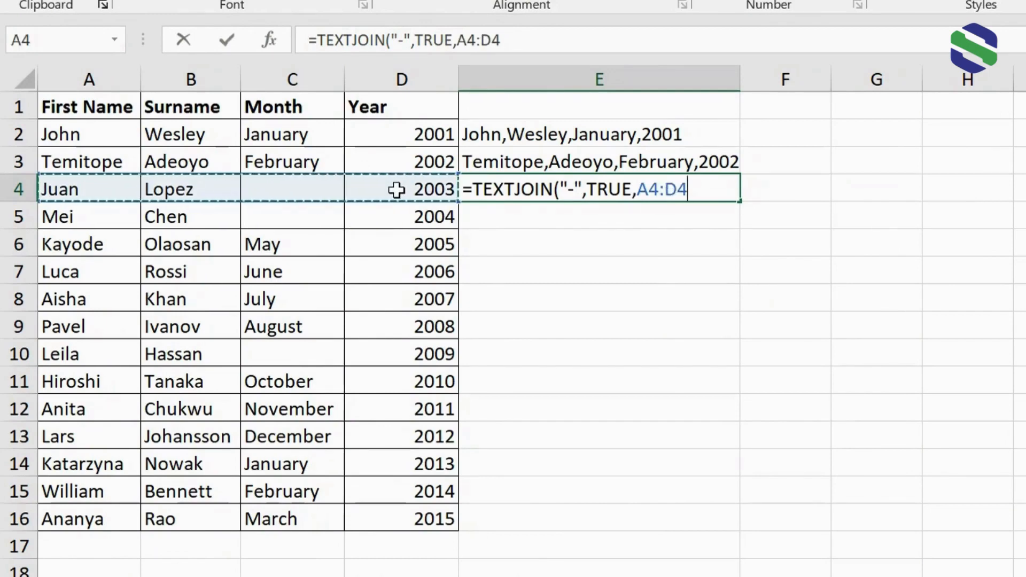
{"action": "key", "text": "Return"}
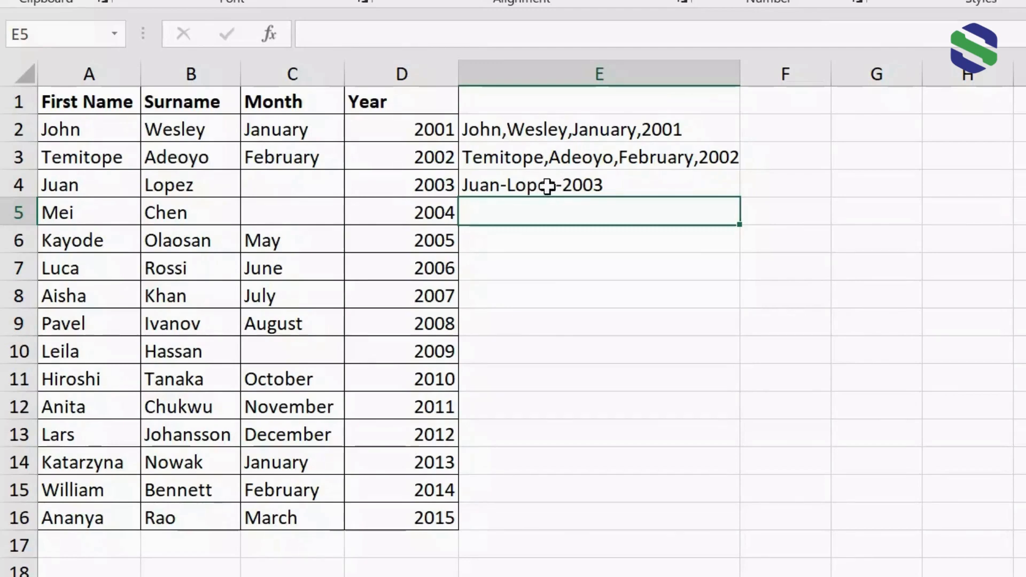
In E5, enter =TEXTJOIN("-",FALSE,A5:D5) to join that row with hyphens, keeping empty cells
{"action": "double_click", "coordinate": [533, 207]}
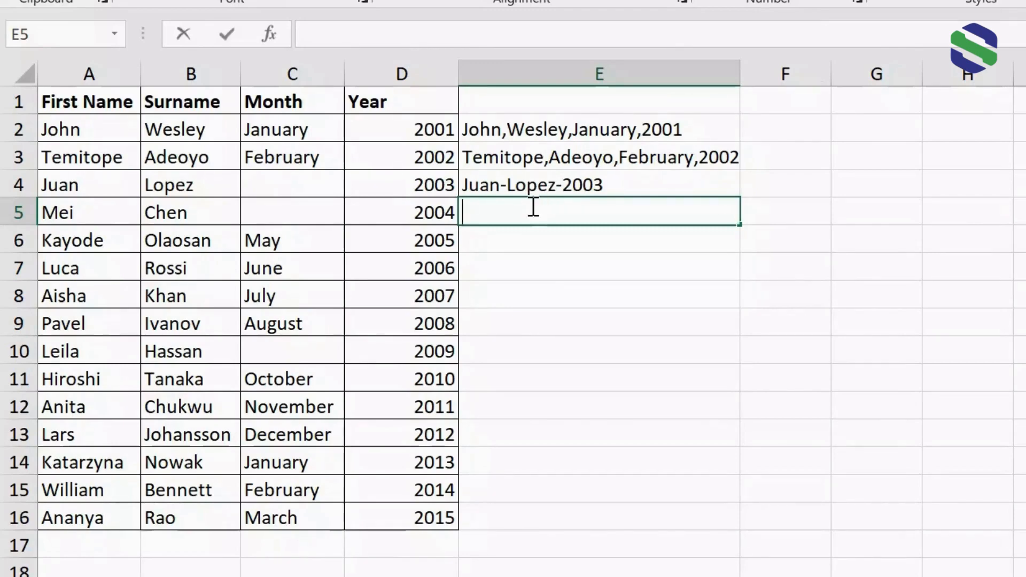
{"action": "type", "text": "=textjoin"}
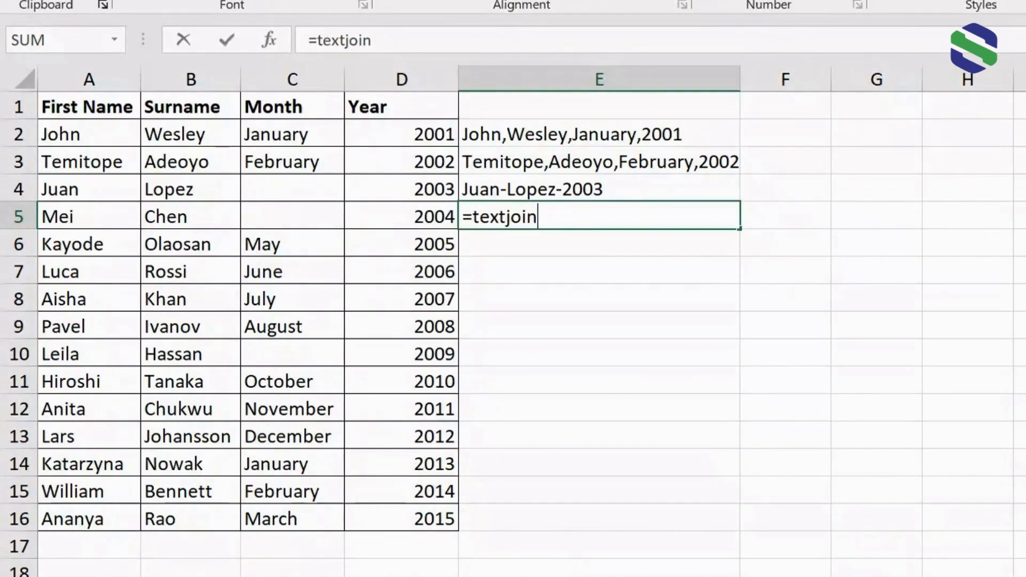
{"action": "key", "text": "Tab"}
{"action": "type", "text": "\""}
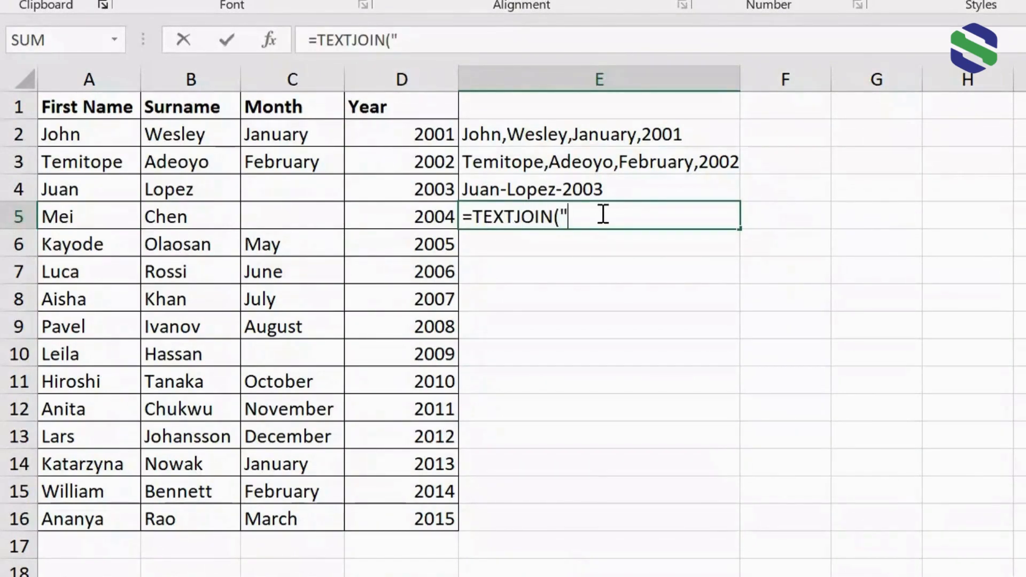
{"action": "type", "text": "-\",FALSE,"}
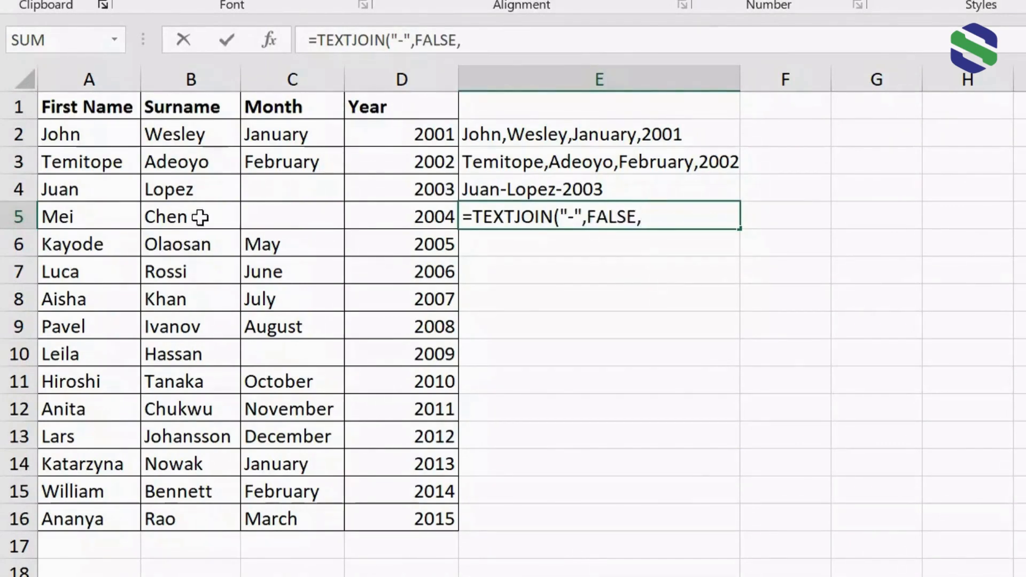
{"action": "left_click_drag", "start_coordinate": [106, 215], "coordinate": [403, 213]}
{"action": "key", "text": "Return"}
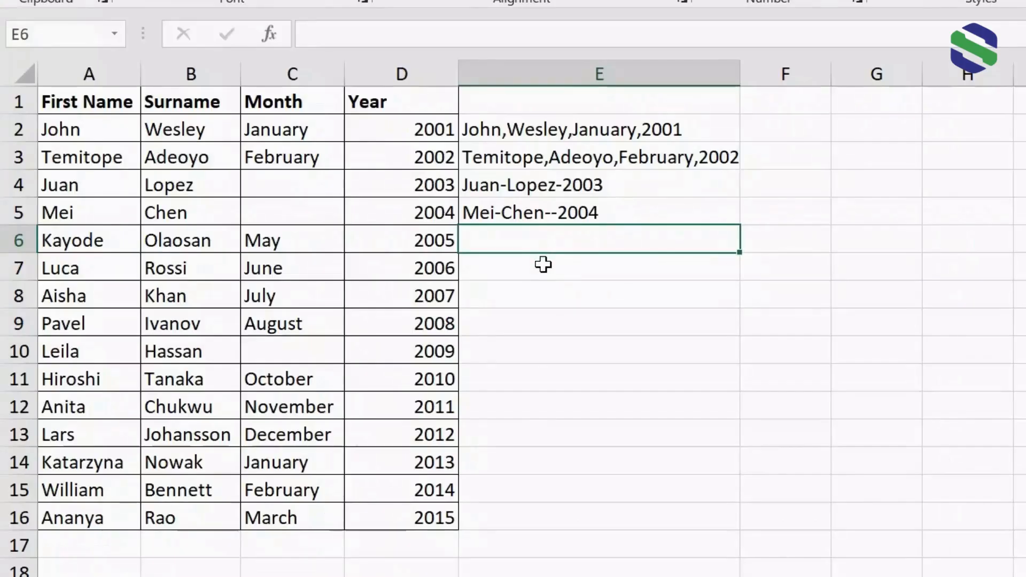
In E7, enter =CONCAT(A7:D7) to combine that row's values without a separator
{"action": "double_click", "coordinate": [595, 299]}
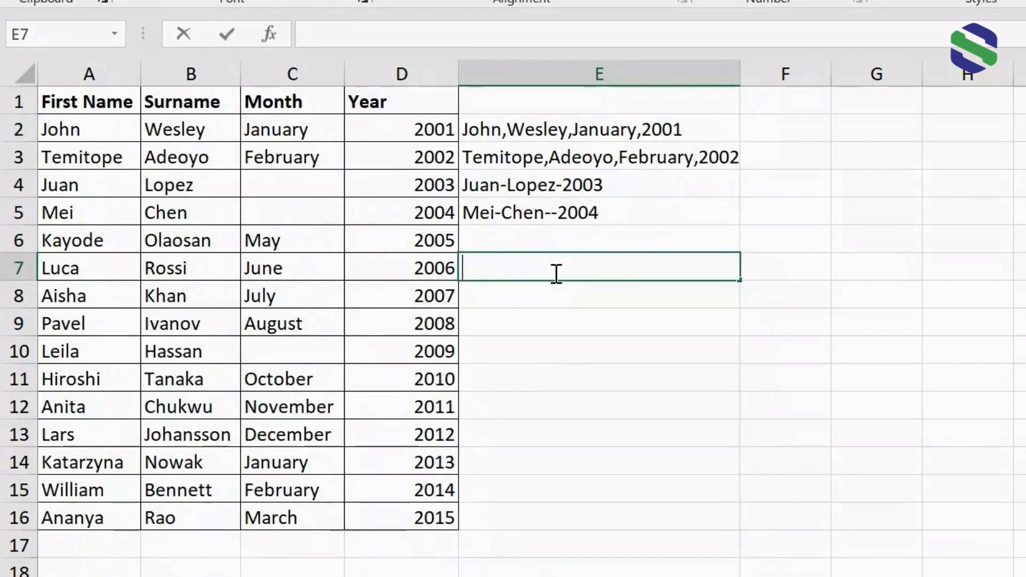
{"action": "type", "text": "=concat"}
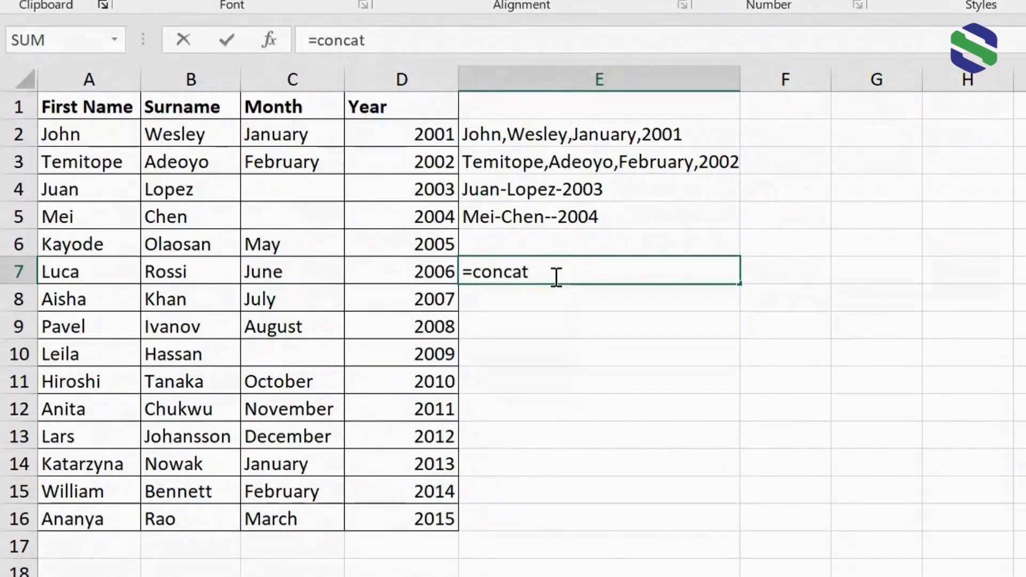
{"action": "key", "text": "Tab"}
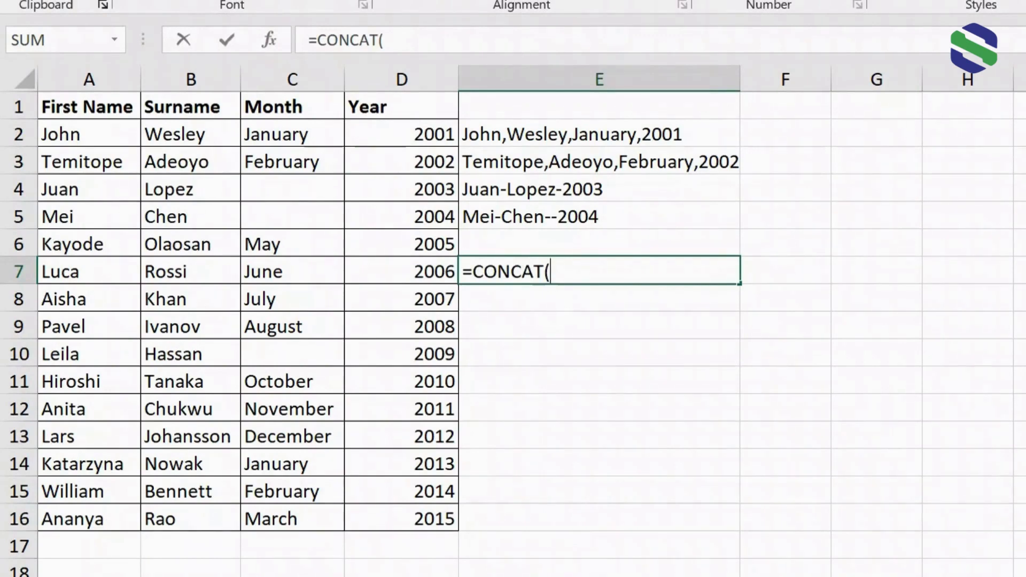
{"action": "left_click", "coordinate": [120, 272]}
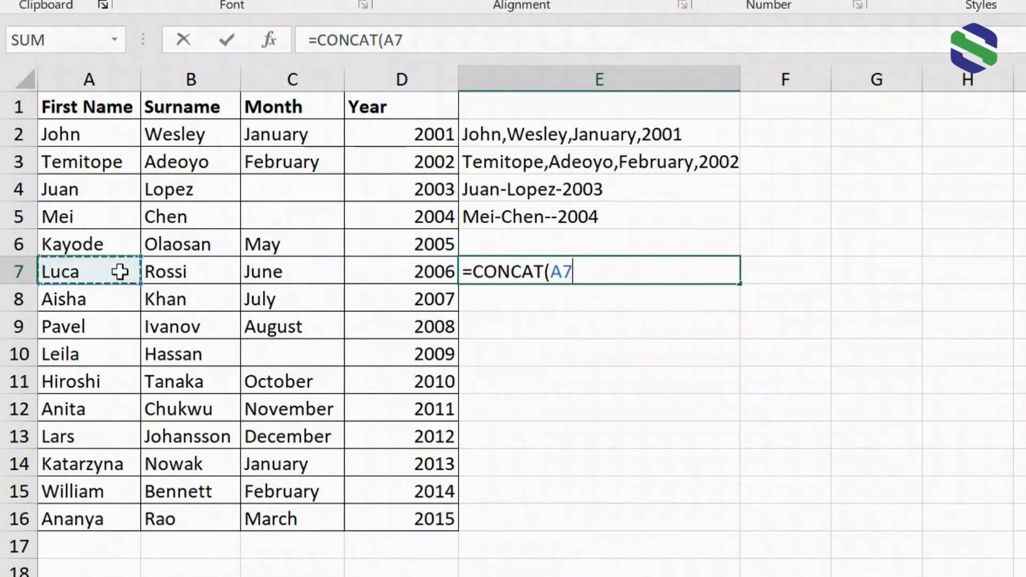
{"action": "left_click_drag", "start_coordinate": [120, 271], "coordinate": [389, 266]}
{"action": "type", "text": ")"}
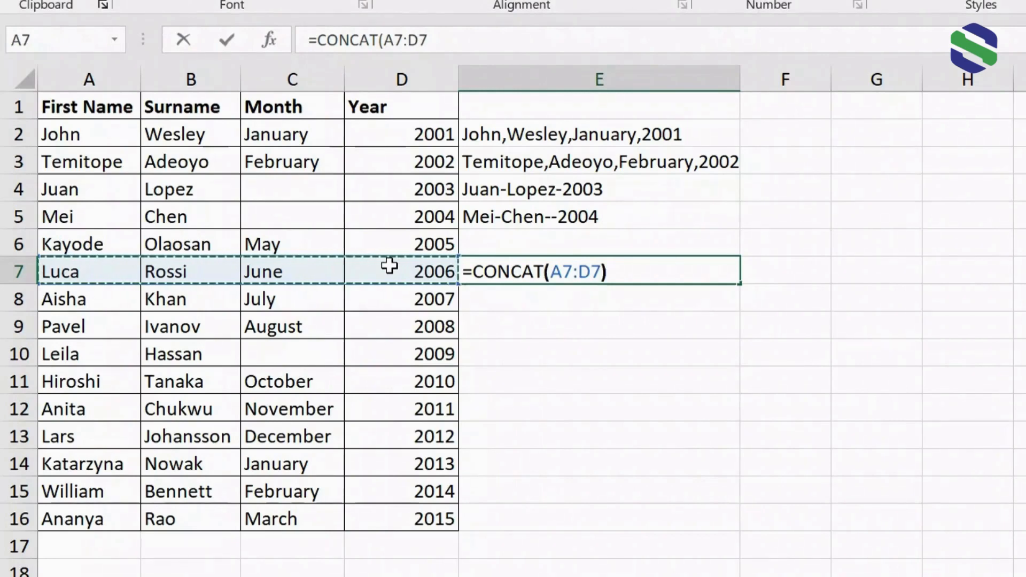
{"action": "key", "text": "Return"}
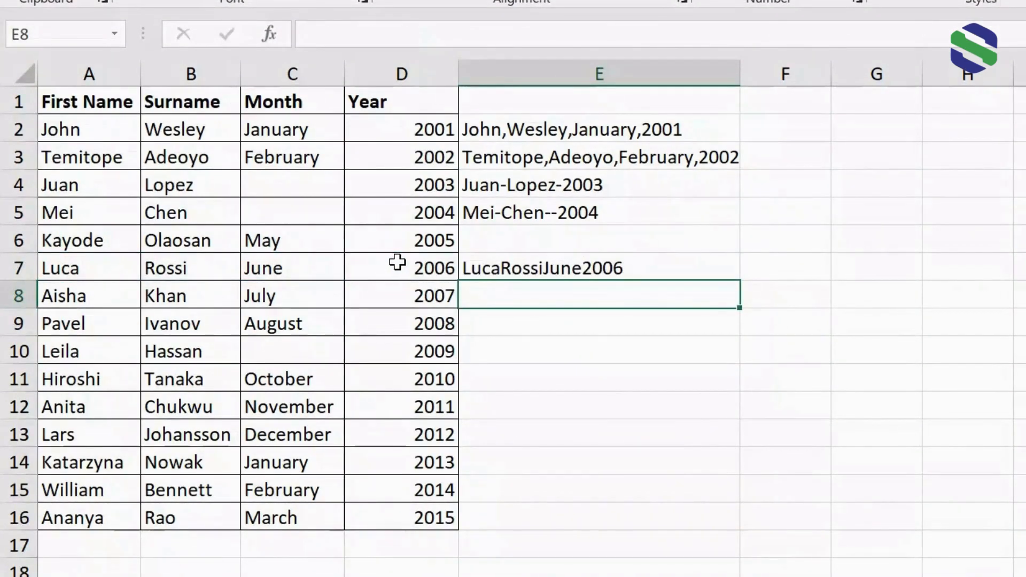
In E8, enter =TEXTJOIN(" ",TRUE,A8:D8) to join that row's values with spaces
{"action": "double_click", "coordinate": [483, 300]}
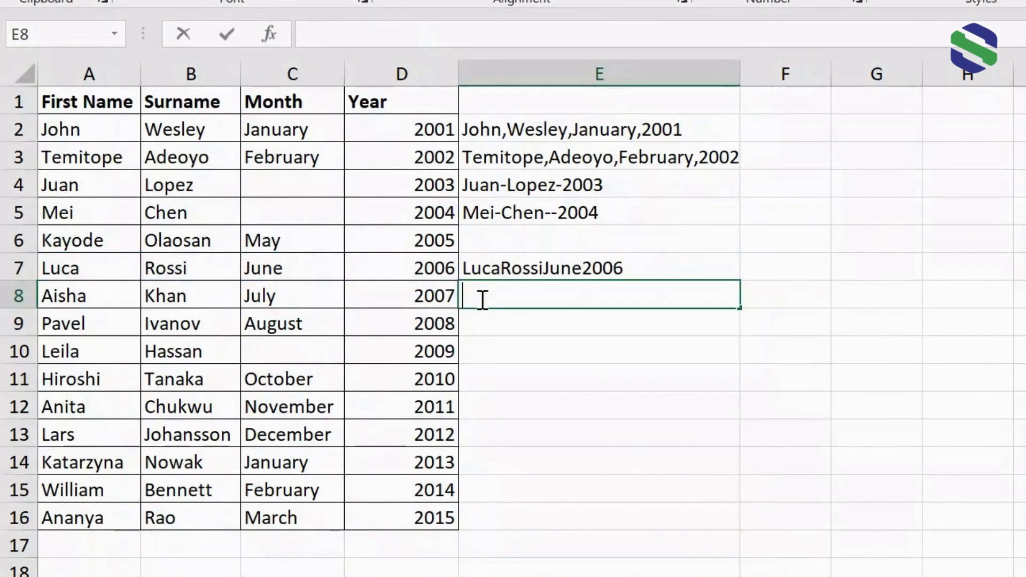
{"action": "type", "text": "=tetx"}
{"action": "key", "text": "BackSpace"}
{"action": "key", "text": "BackSpace"}
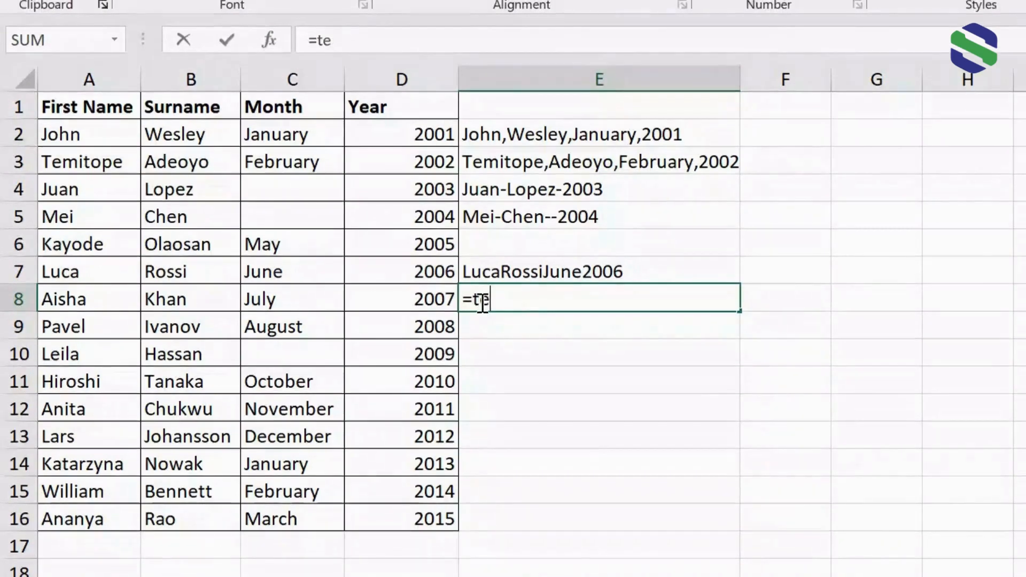
{"action": "type", "text": "xtjon"}
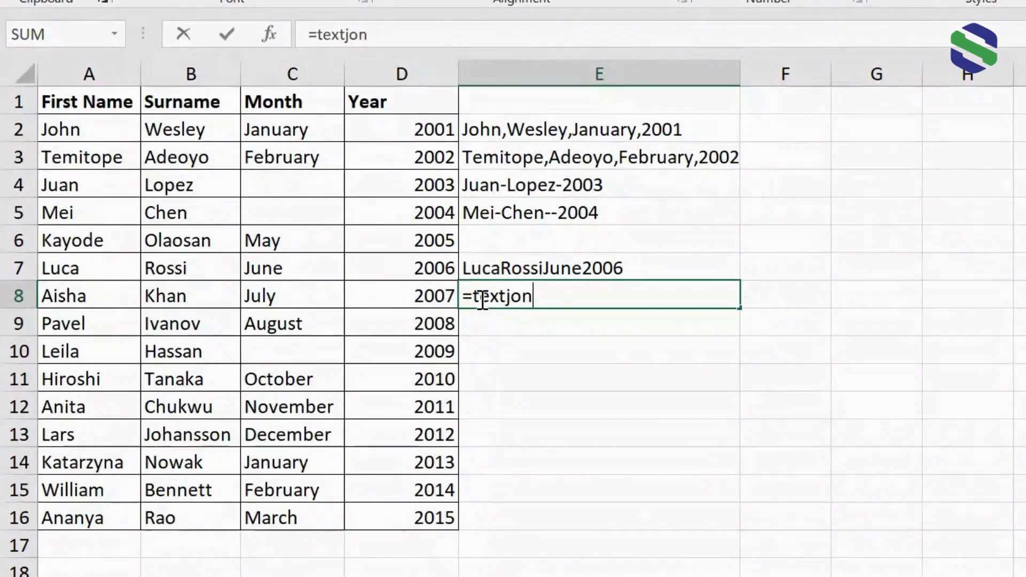
{"action": "key", "text": "BackSpace"}
{"action": "type", "text": "in"}
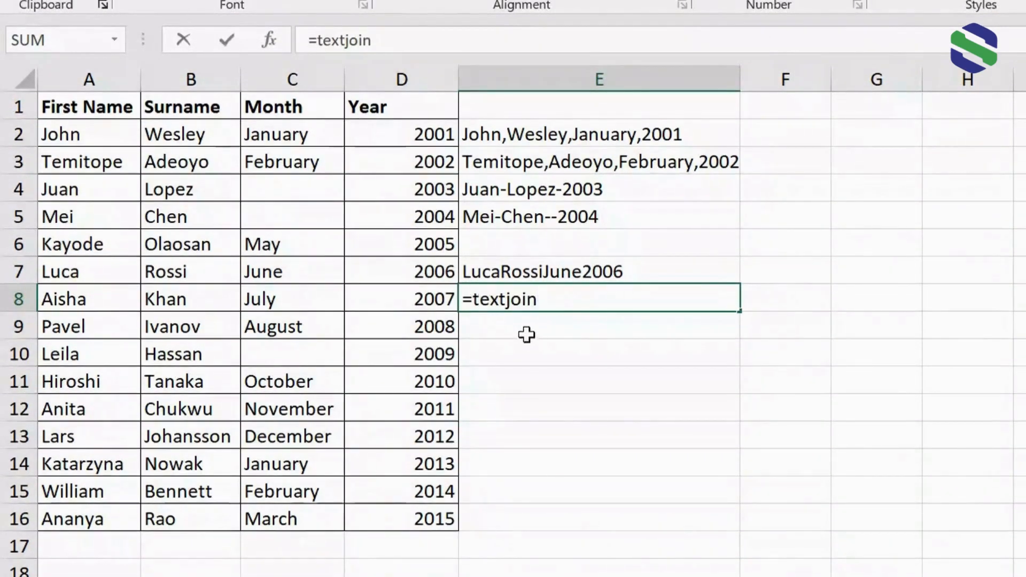
{"action": "key", "text": "Tab"}
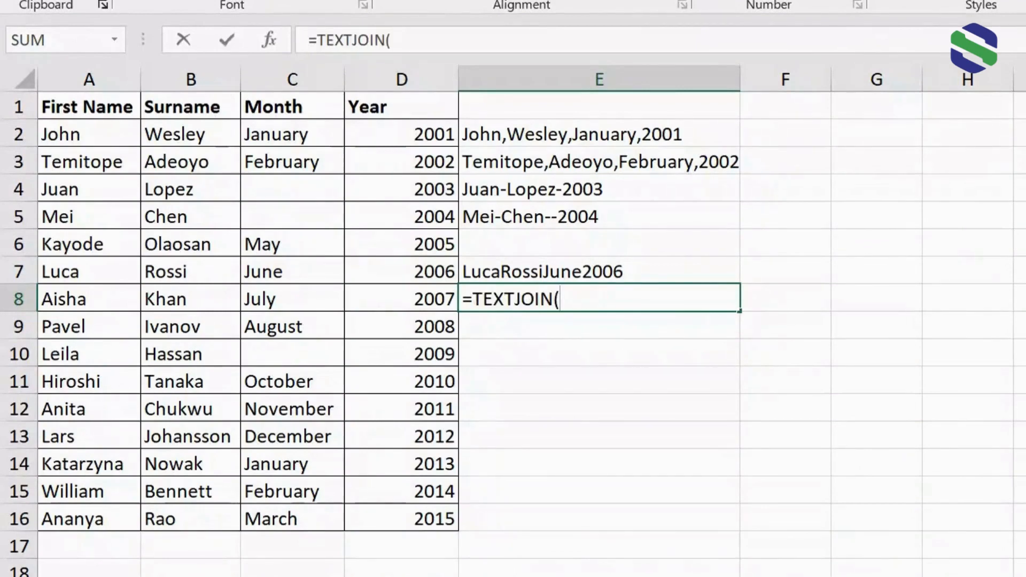
{"action": "type", "text": "\" \""}
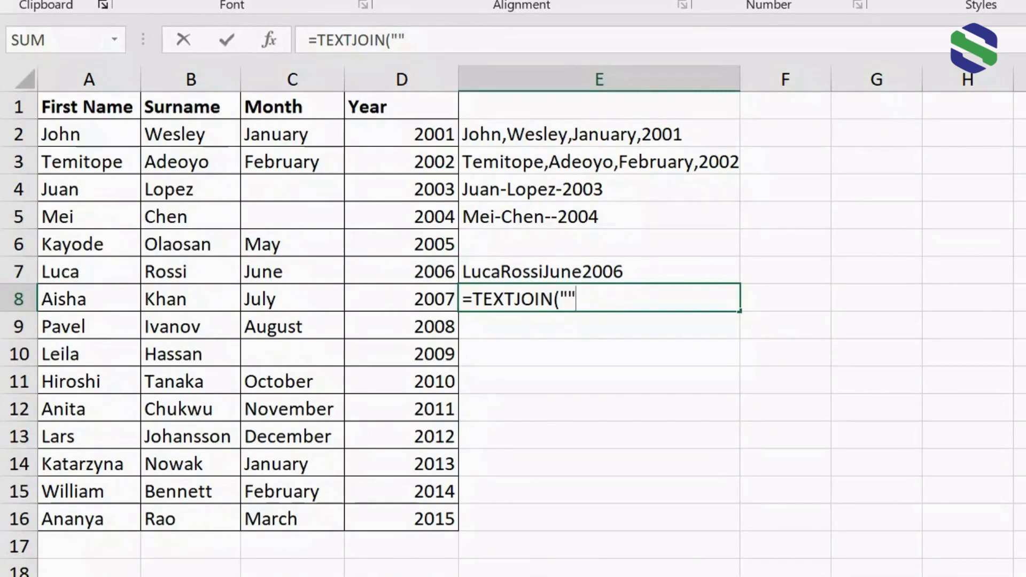
{"action": "key", "text": "BackSpace"}
{"action": "type", "text": "\",TRUE,"}
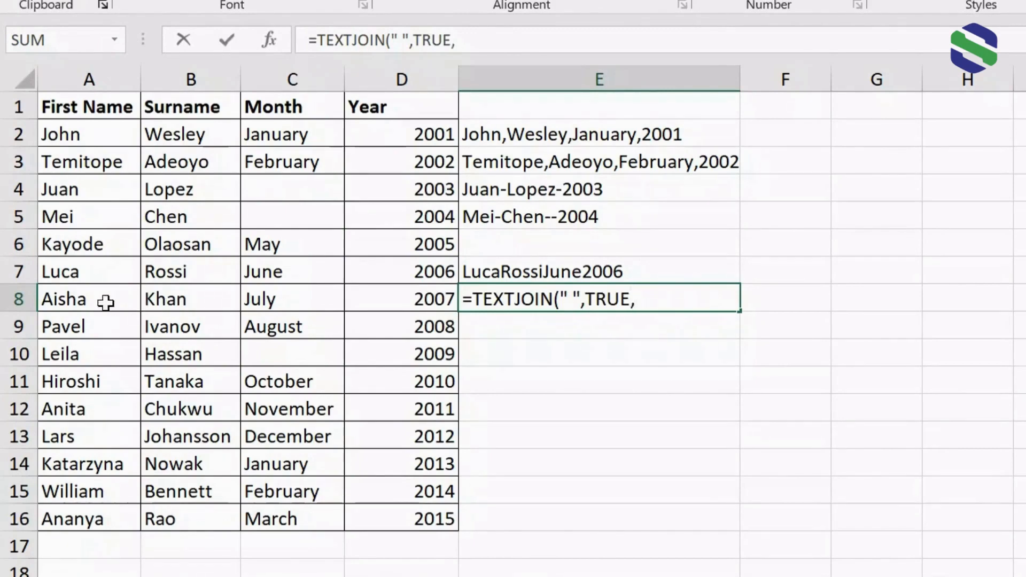
{"action": "left_click_drag", "start_coordinate": [105, 303], "coordinate": [425, 304]}
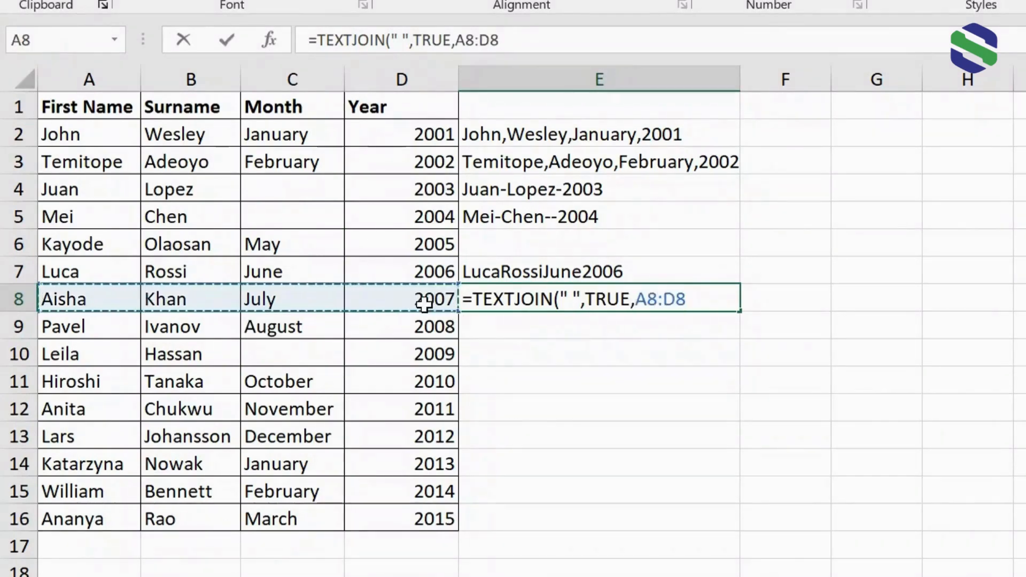
{"action": "type", "text": ")"}
{"action": "key", "text": "Return"}
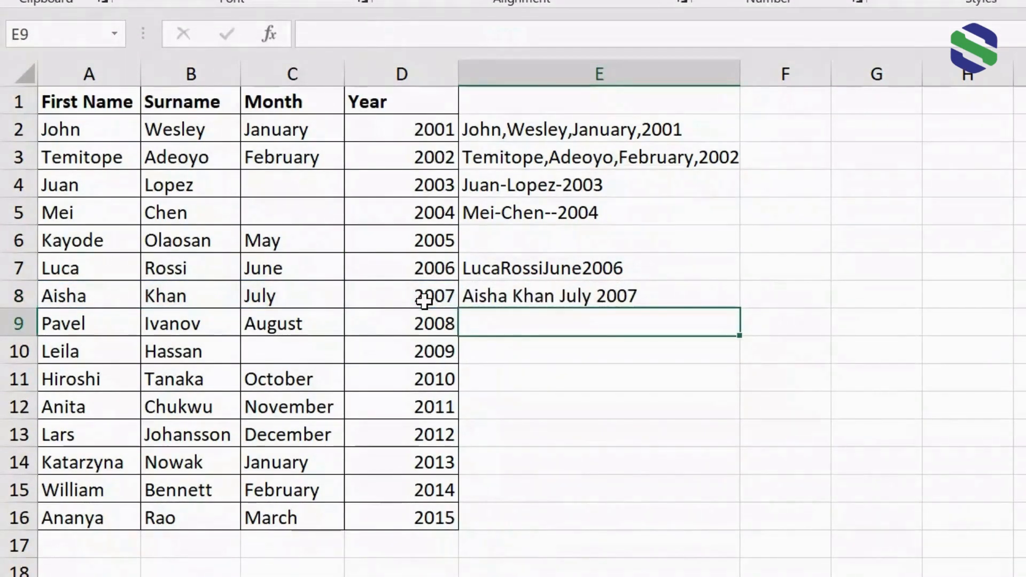